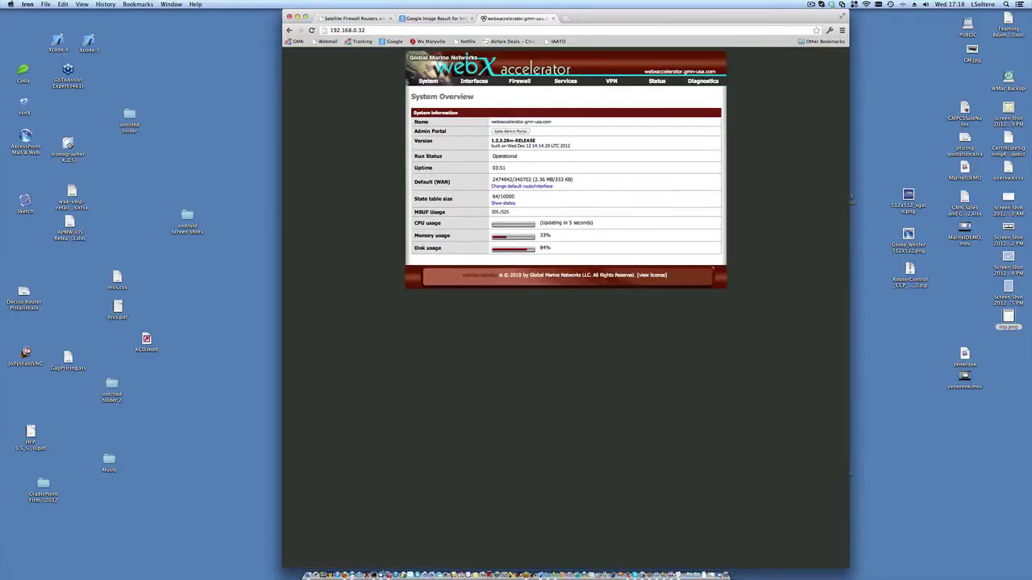
- Zoom the System Overview page in and back one step, and shift the window slightly left
key(super+equal)
key(super+equal)
key(super+equal)
key(super+equal)
key(super+equal)
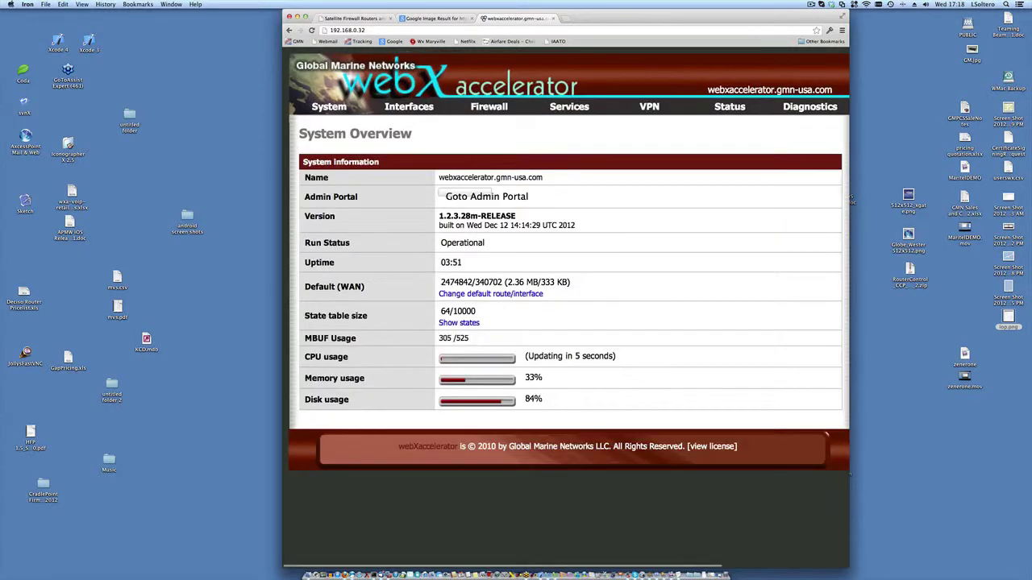
key(super+minus)
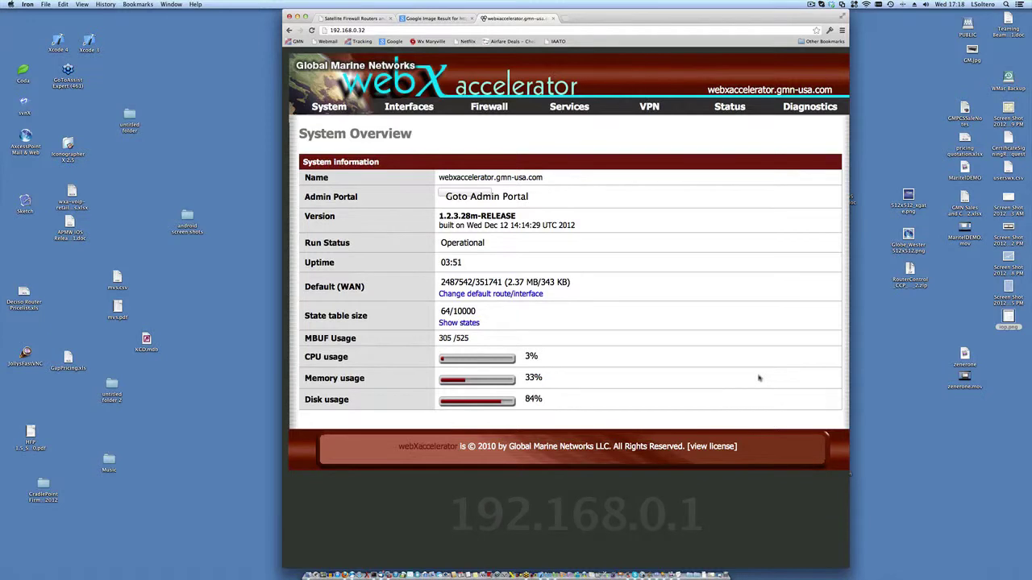
drag(643, 16, 636, 16)
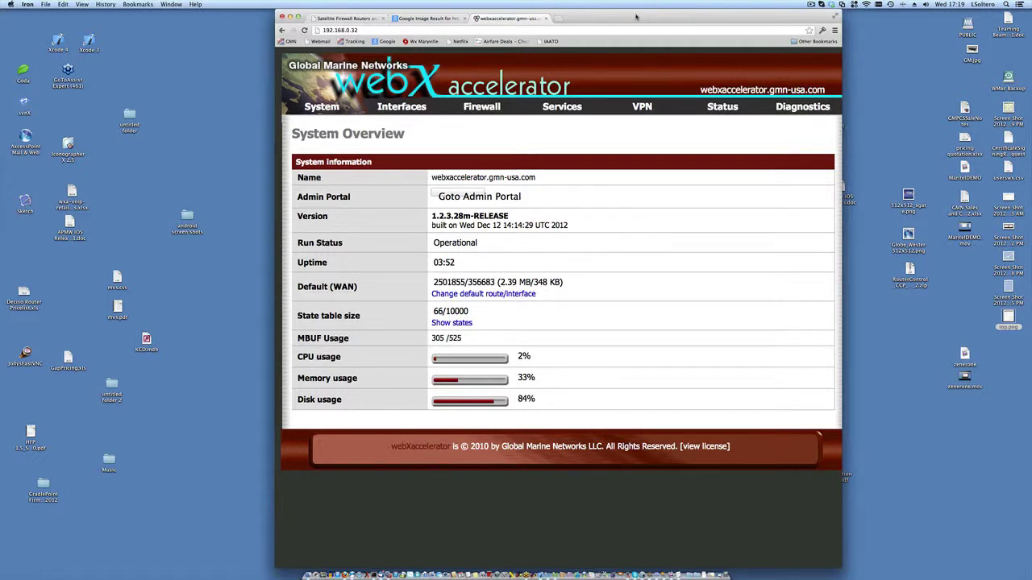
mouse_move(553, 214)
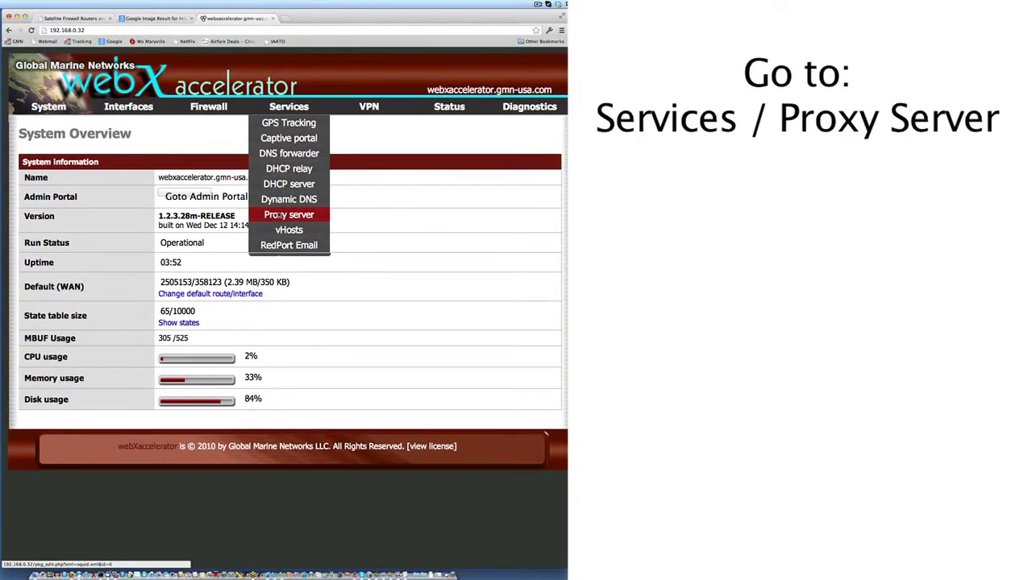
- Open the proxy server's Compression settings and tick Enable web compression
click(279, 215)
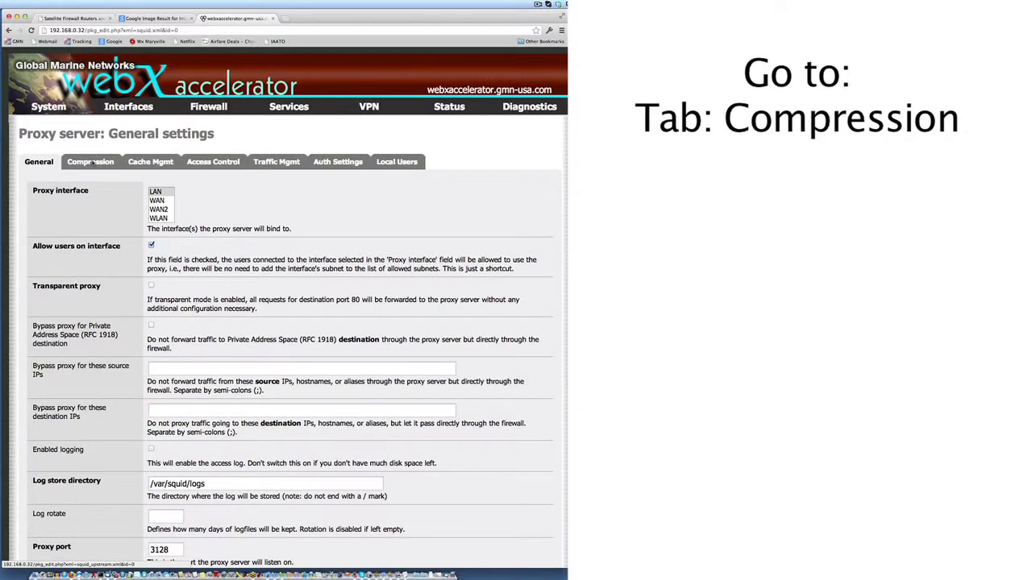
click(92, 162)
click(151, 190)
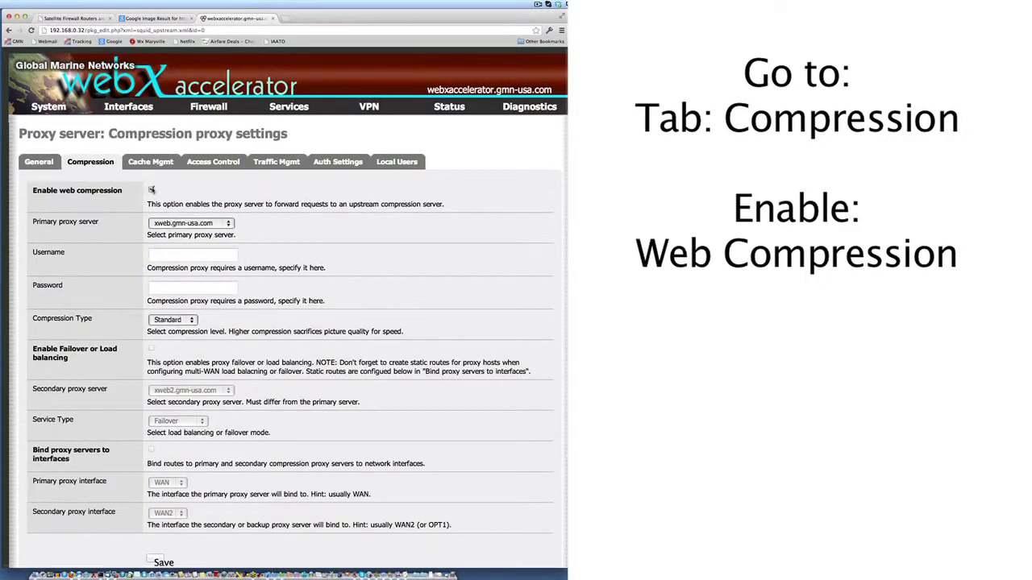
- Enter the assigned compression username and password, then save the settings
click(164, 258)
text(test)
key(Tab)
text(•••••••)
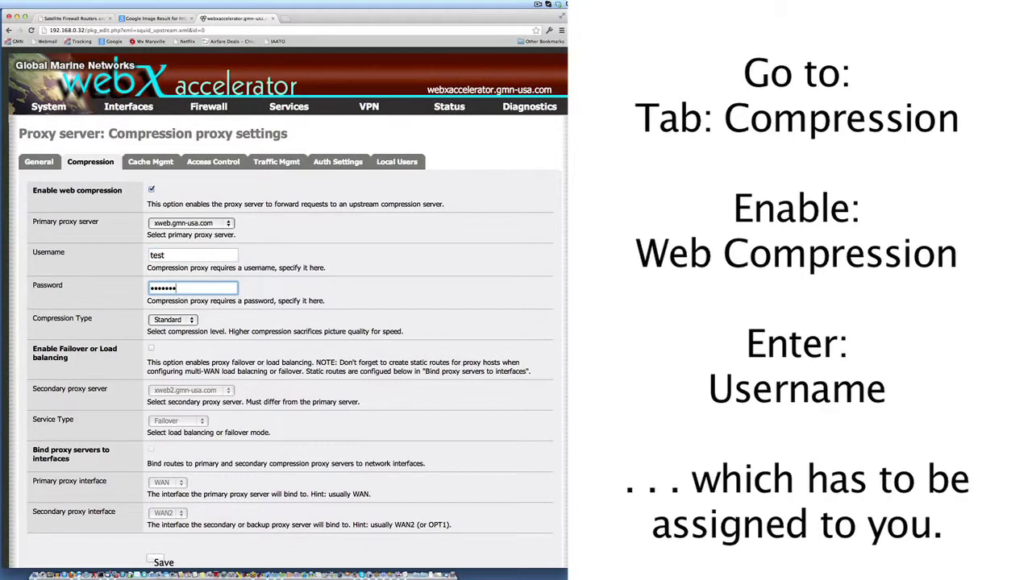
scroll(349, 297, down, 5)
click(157, 451)
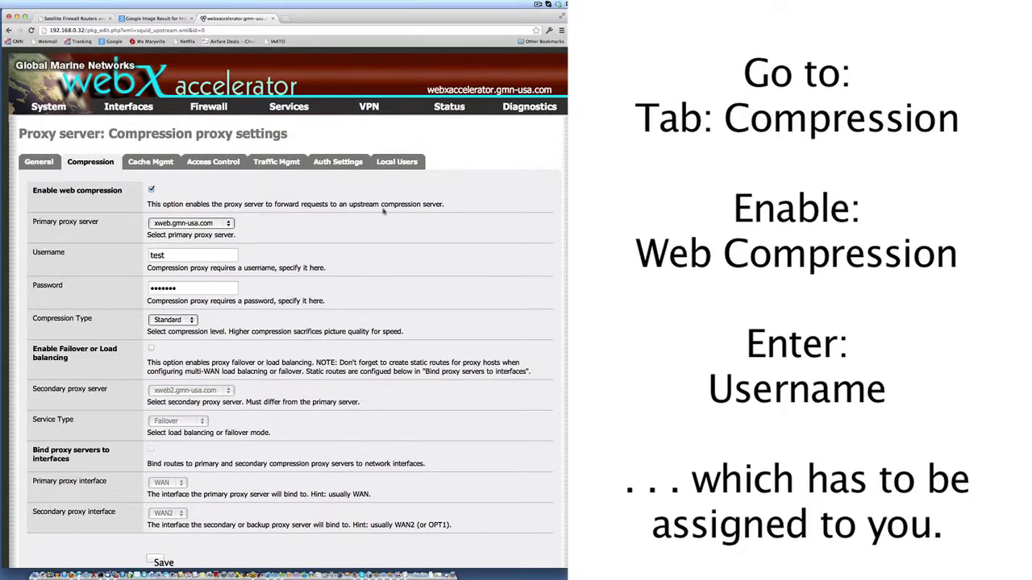
scroll(385, 210, down, 2)
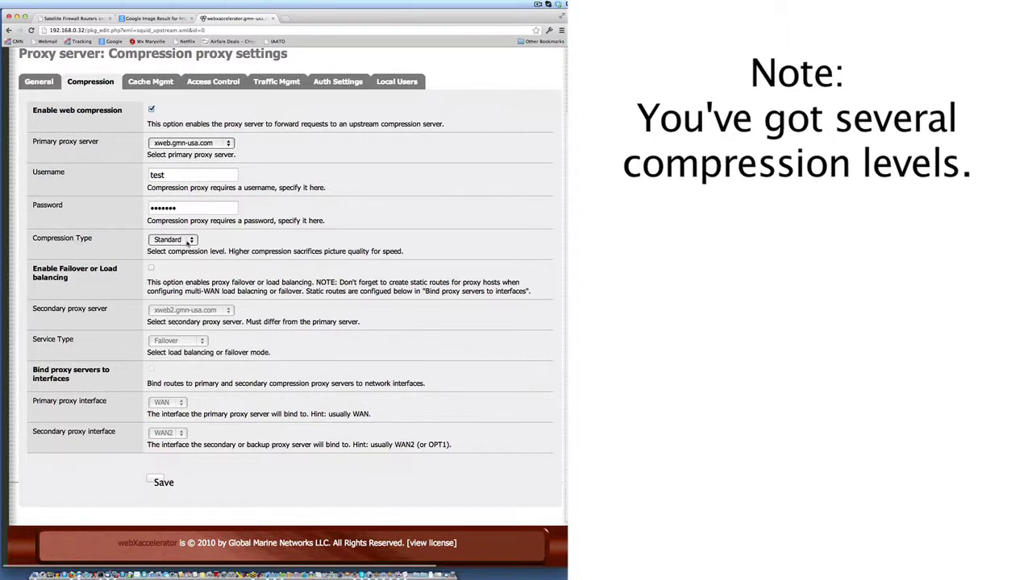
- Pick Maximum from the Compression Type dropdown and save the compression settings
click(187, 241)
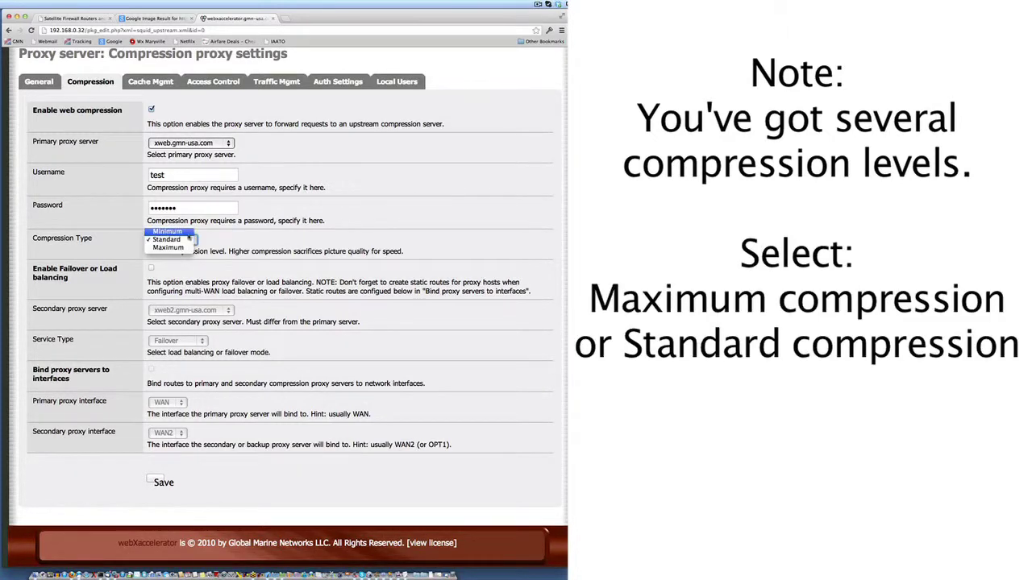
click(171, 247)
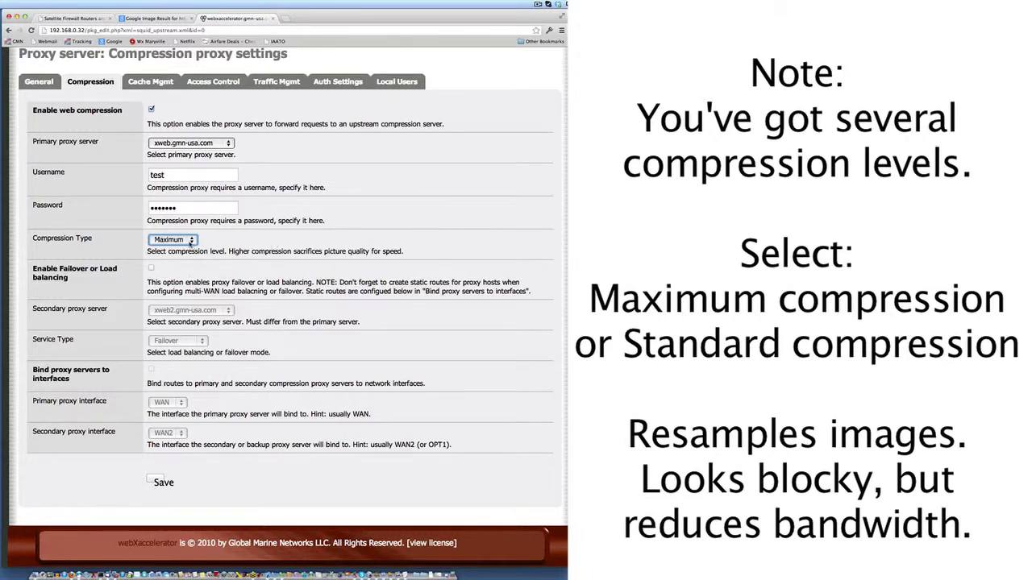
click(156, 482)
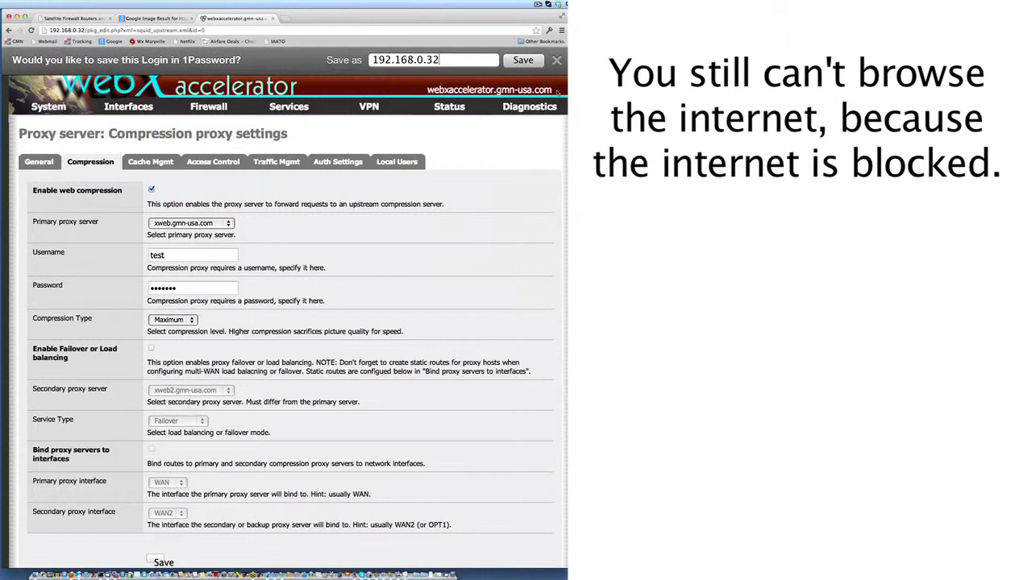
- Dismiss the 1Password save prompt, check the proxy port 3128, then switch to Firefox
click(556, 60)
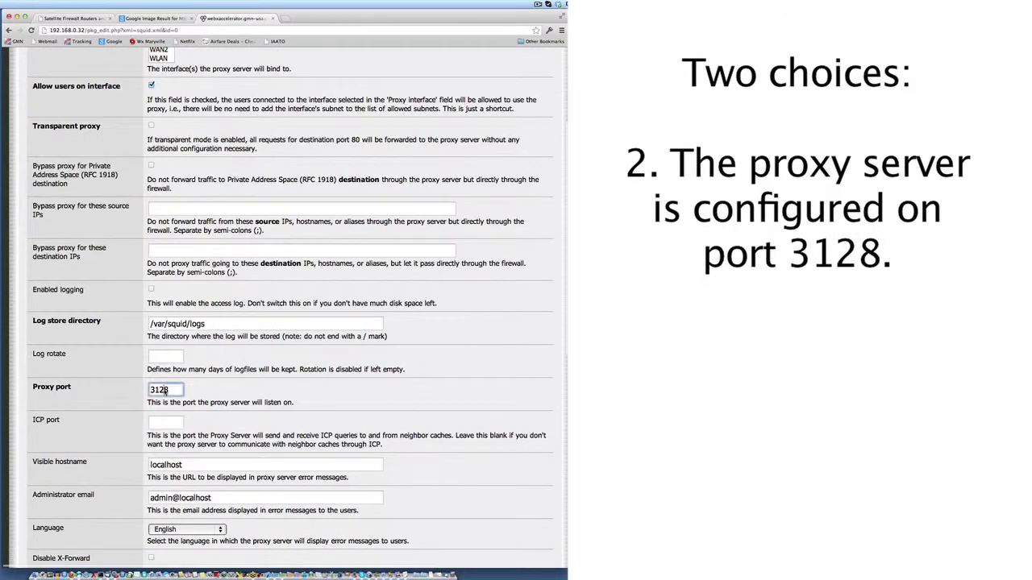
double_click(159, 389)
click(357, 390)
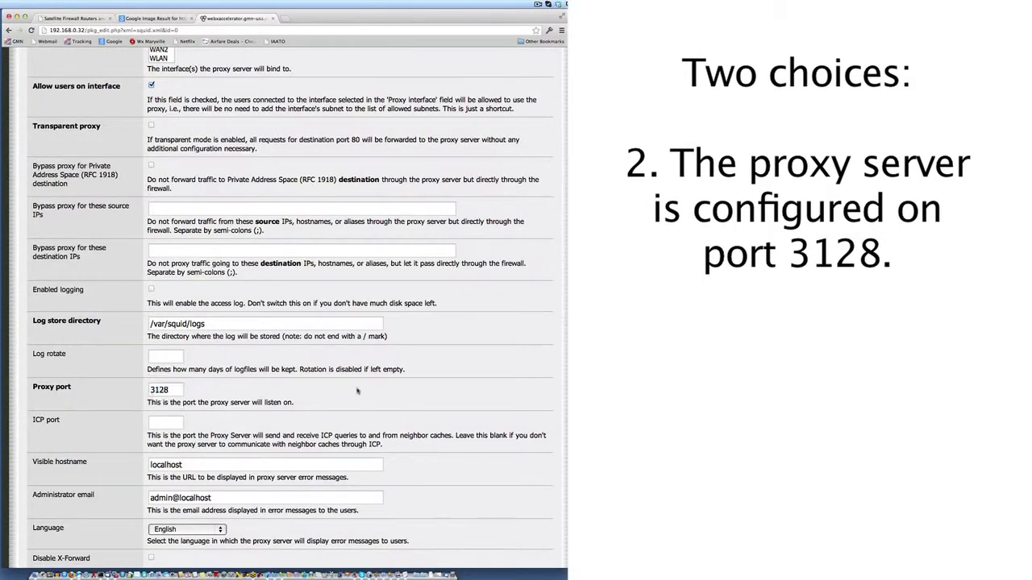
scroll(357, 389, up, 3)
scroll(357, 389, up, 1)
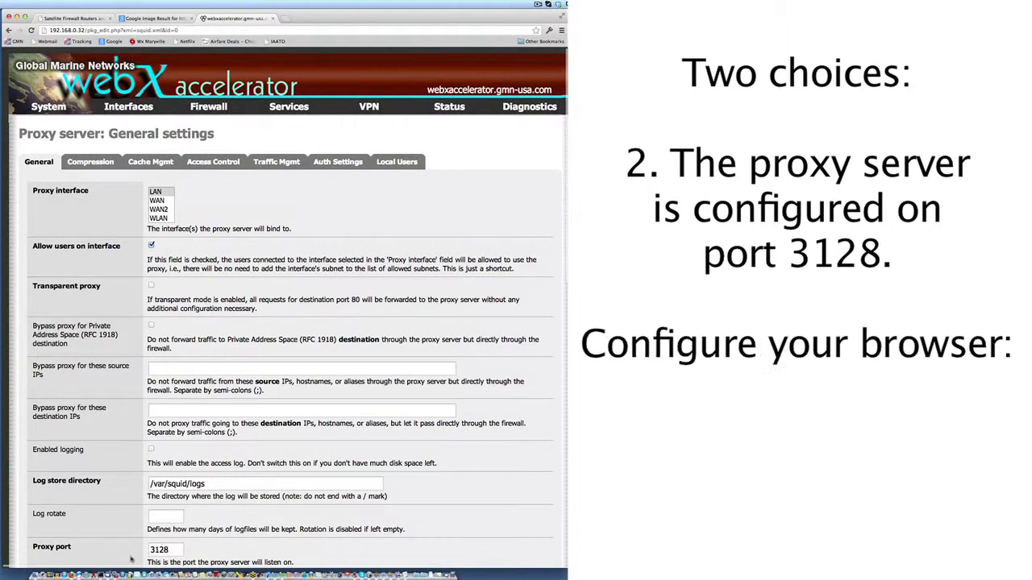
mouse_move(84, 574)
click(71, 574)
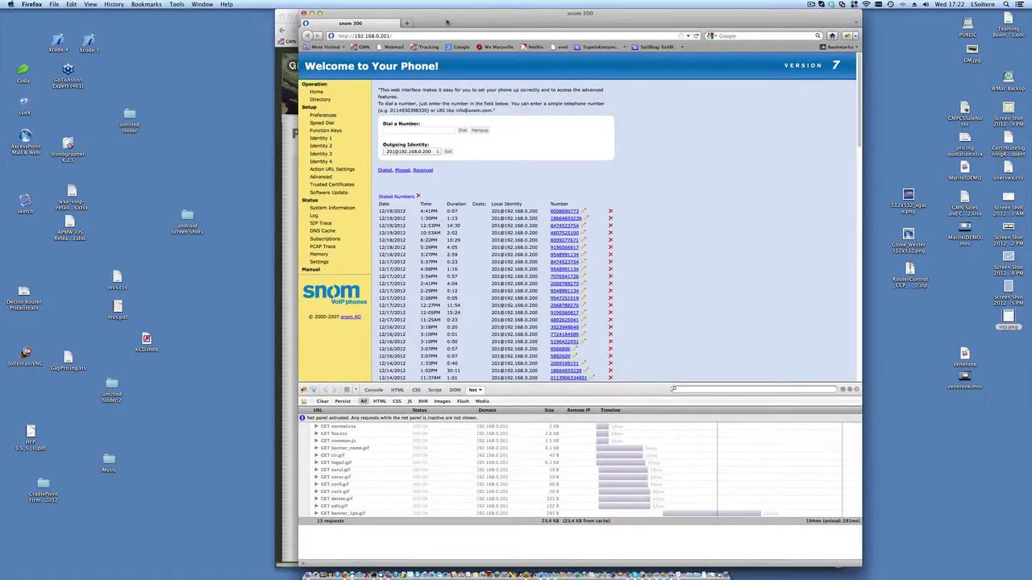
- Open Firefox Preferences' network connection settings and select Manual proxy configuration
click(41, 6)
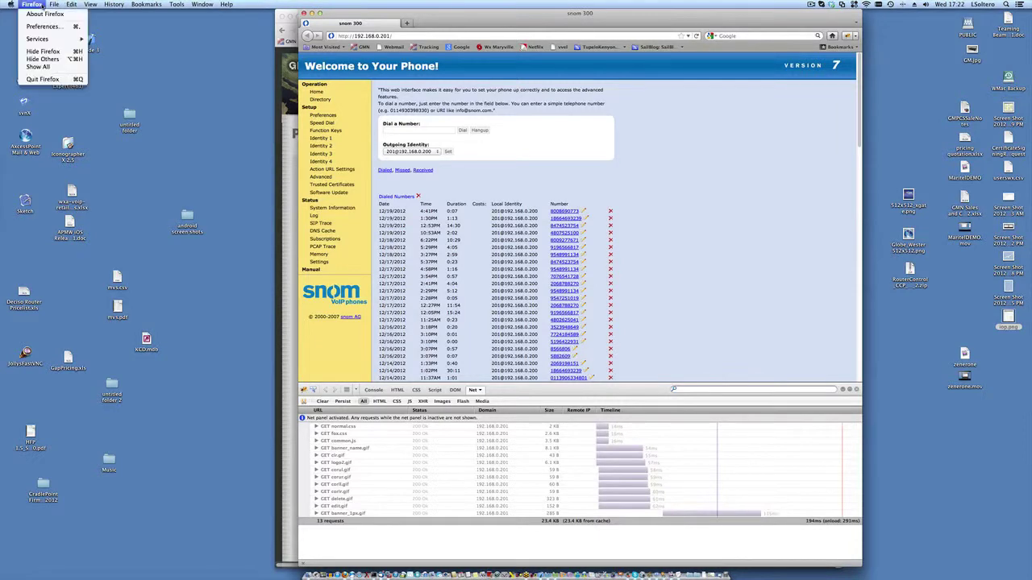
click(44, 26)
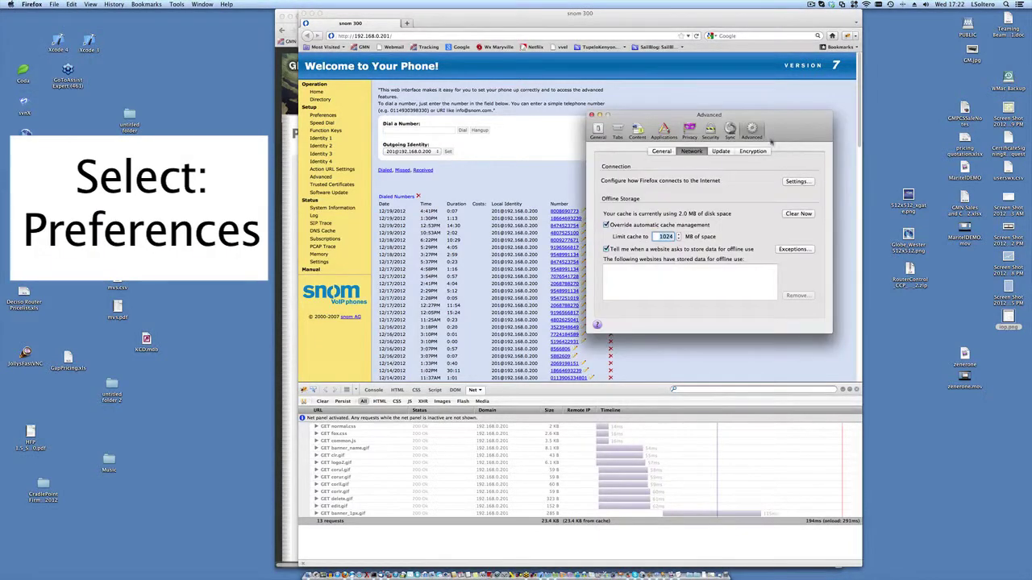
drag(771, 115, 626, 111)
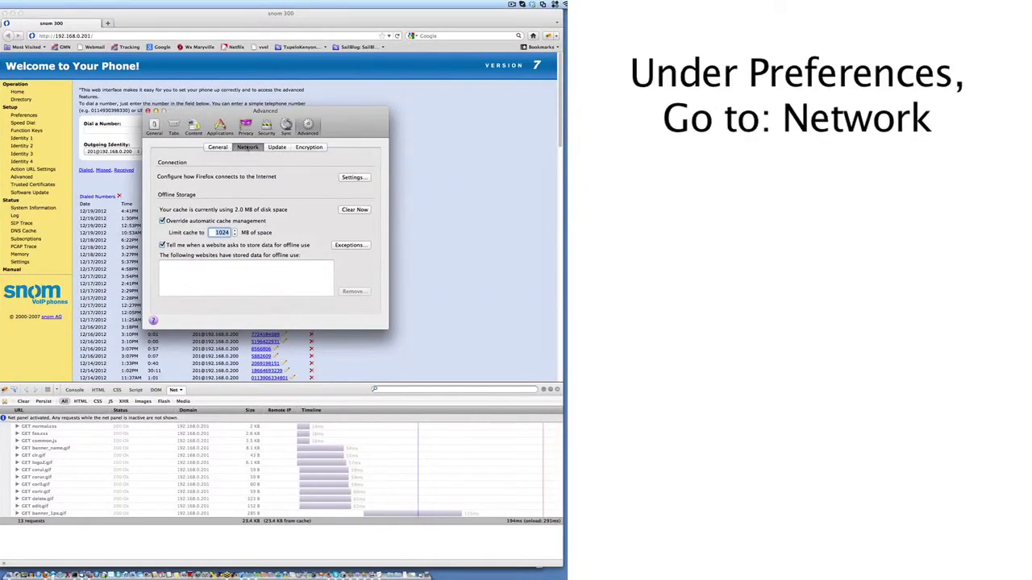
click(348, 177)
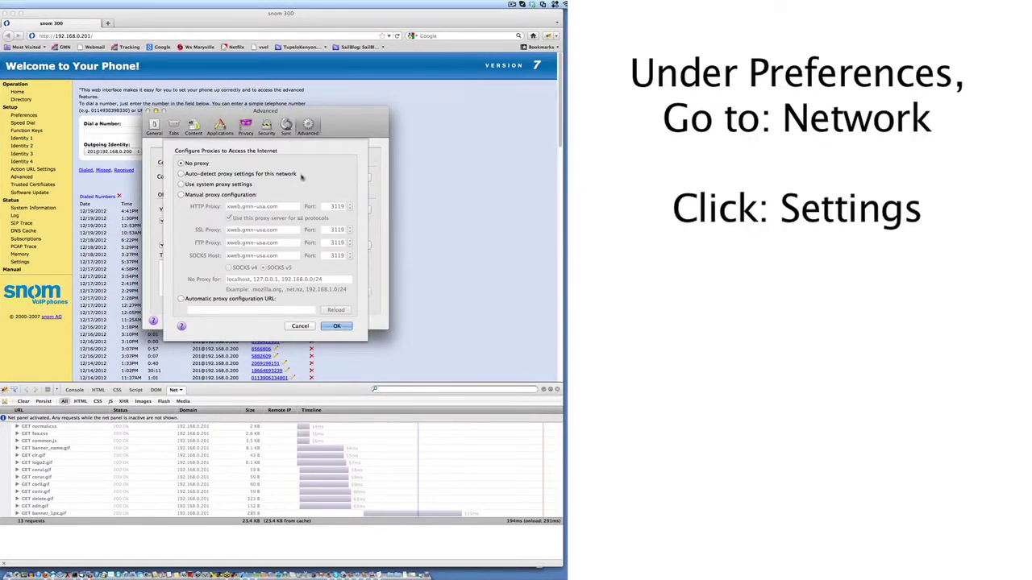
click(271, 175)
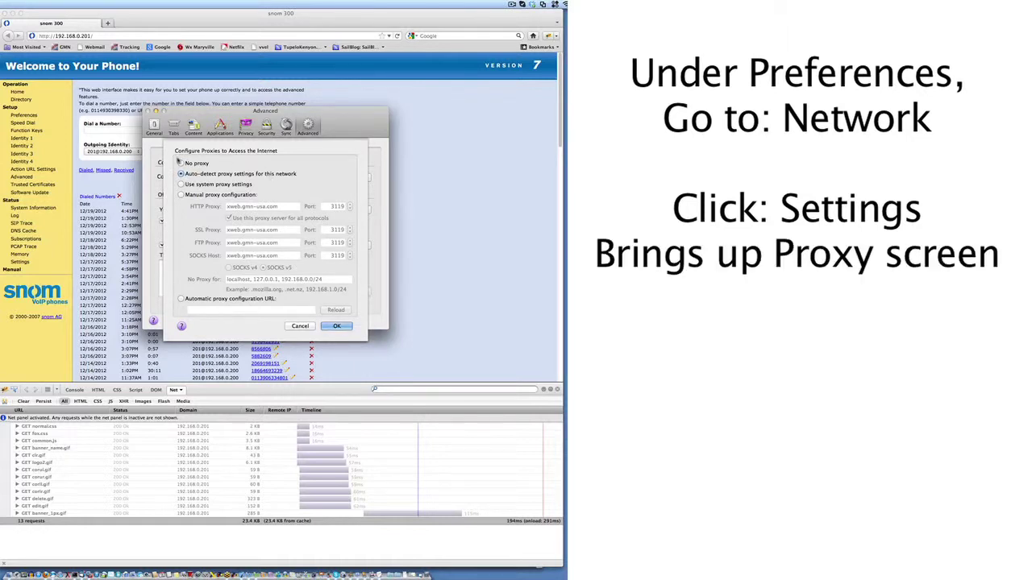
click(181, 163)
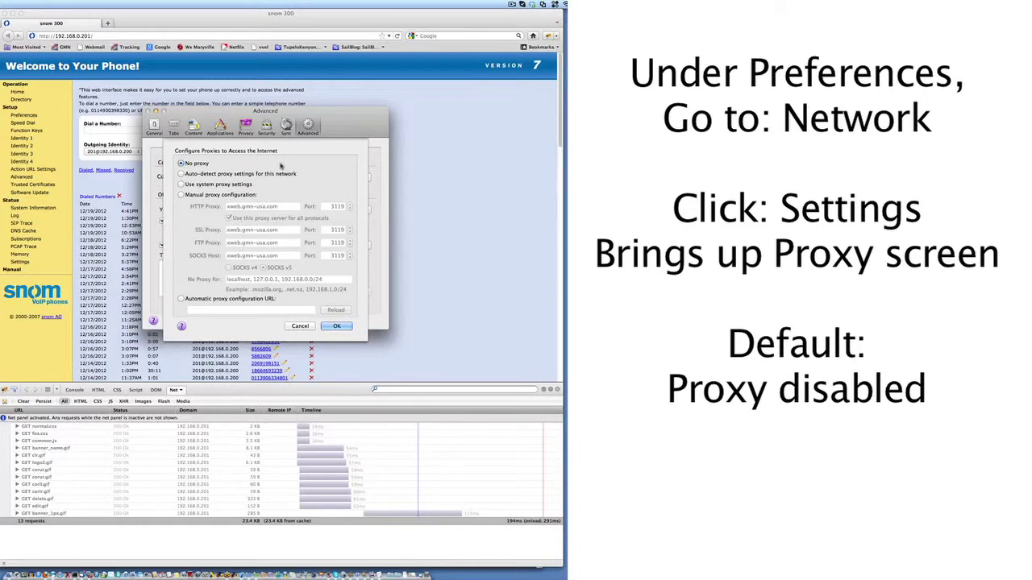
click(191, 196)
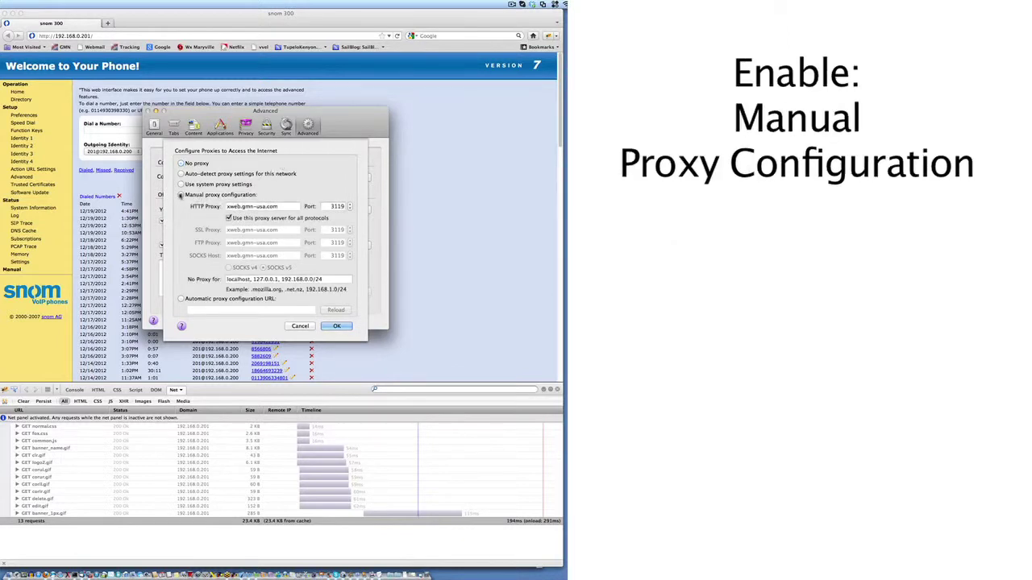
triple_click(258, 206)
text(http)
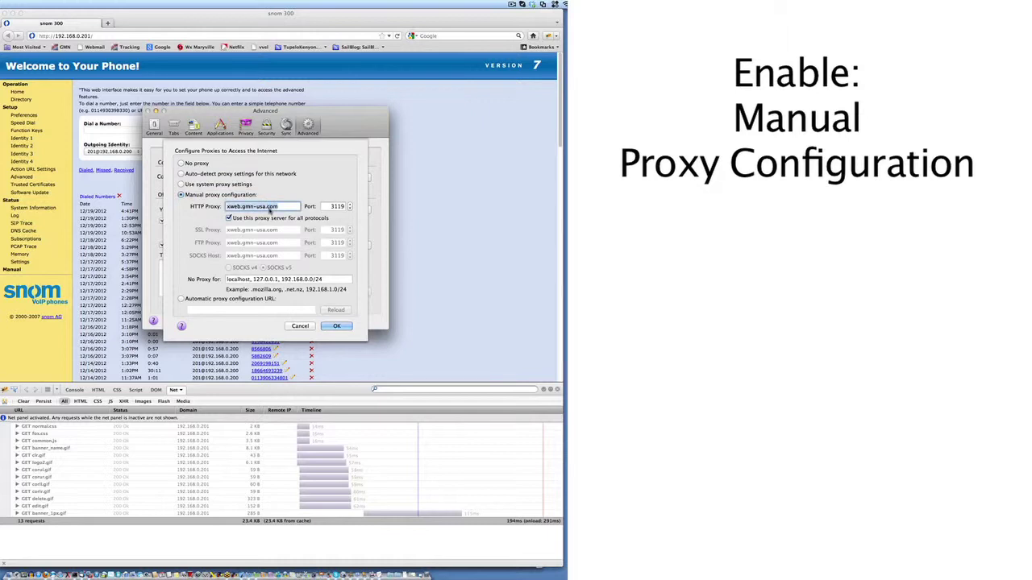
text(://192.1)
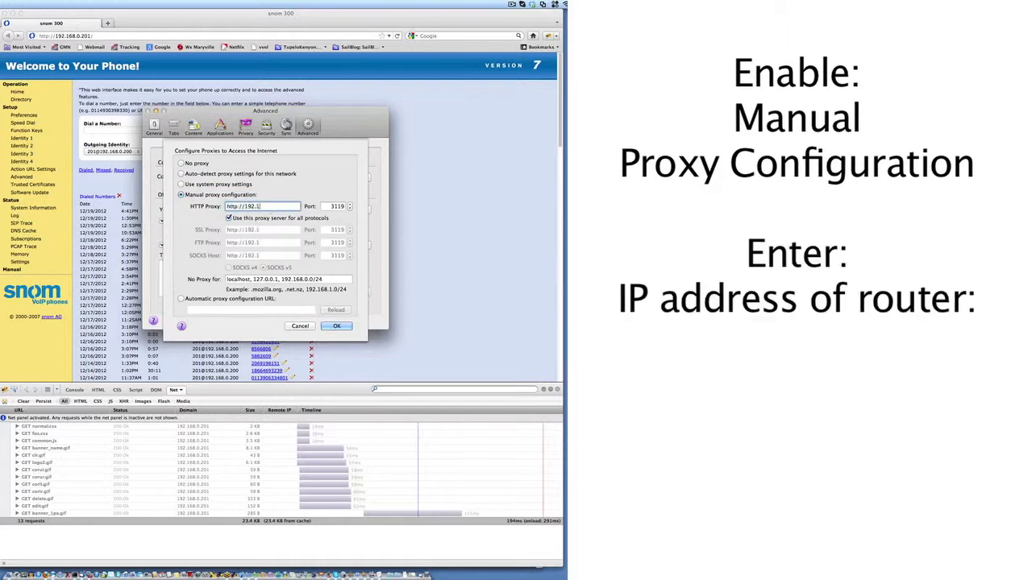
text(68.00.1)
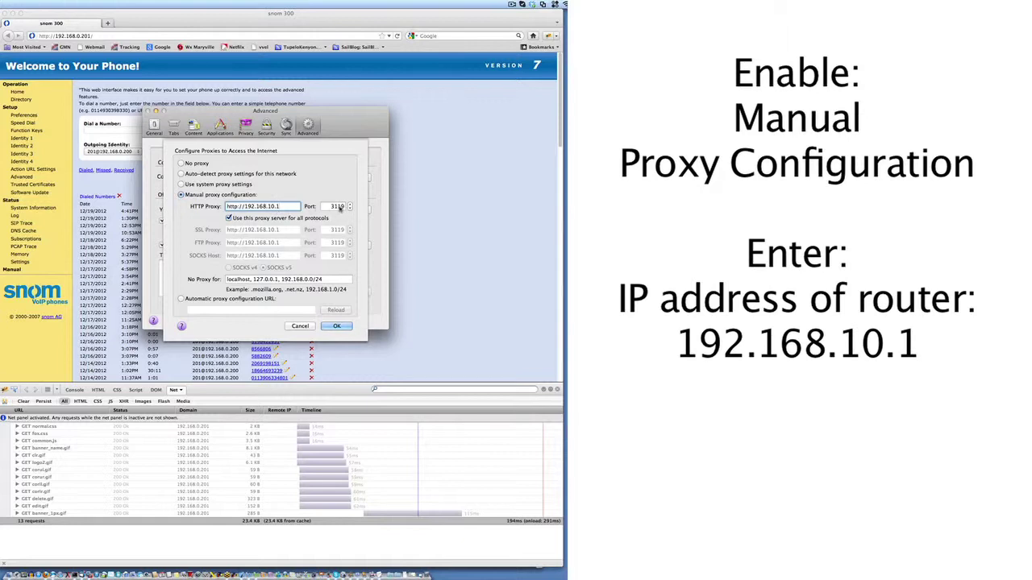
double_click(337, 206)
text(3128)
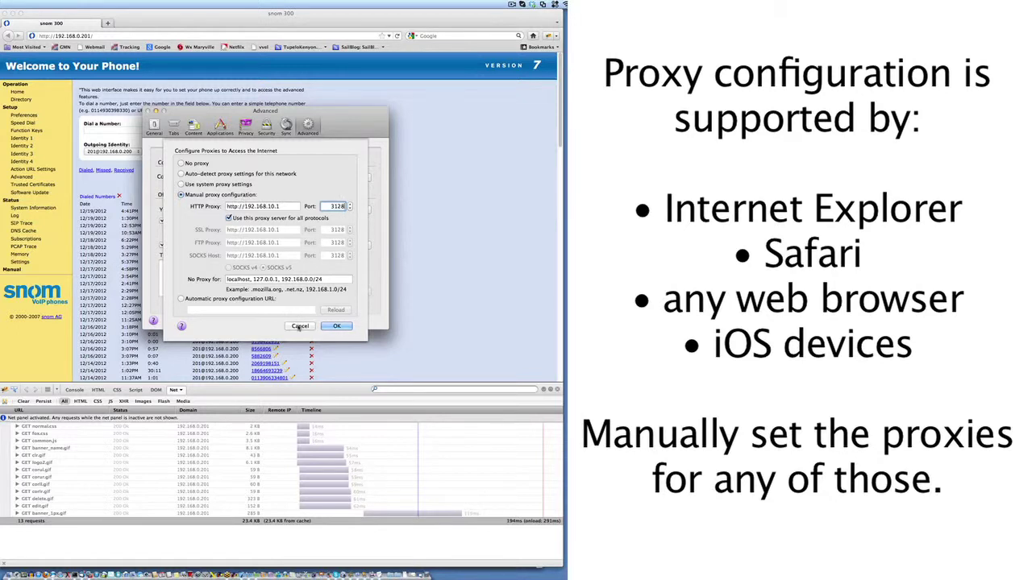
- Replace the HTTP proxy with xweb.gmn-usa.com on port 3119
key(shift+Tab)
text(http:\\)
key(BackSpace)
key(BackSpace)
key(BackSpace)
key(BackSpace)
key(BackSpace)
key(BackSpace)
key(BackSpace)
key(BackSpace)
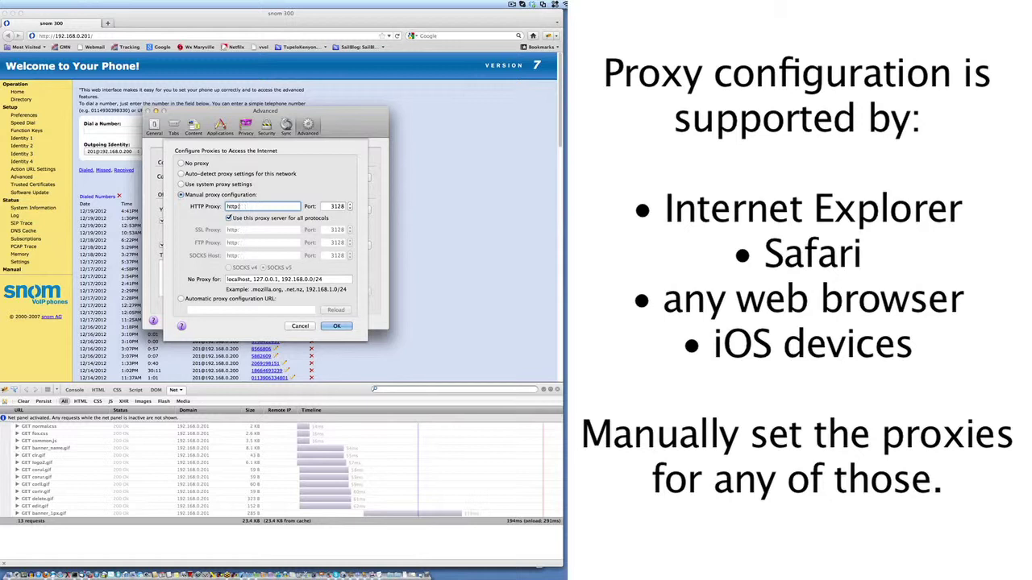
text(xweb.gmn-usa.com)
key(Tab)
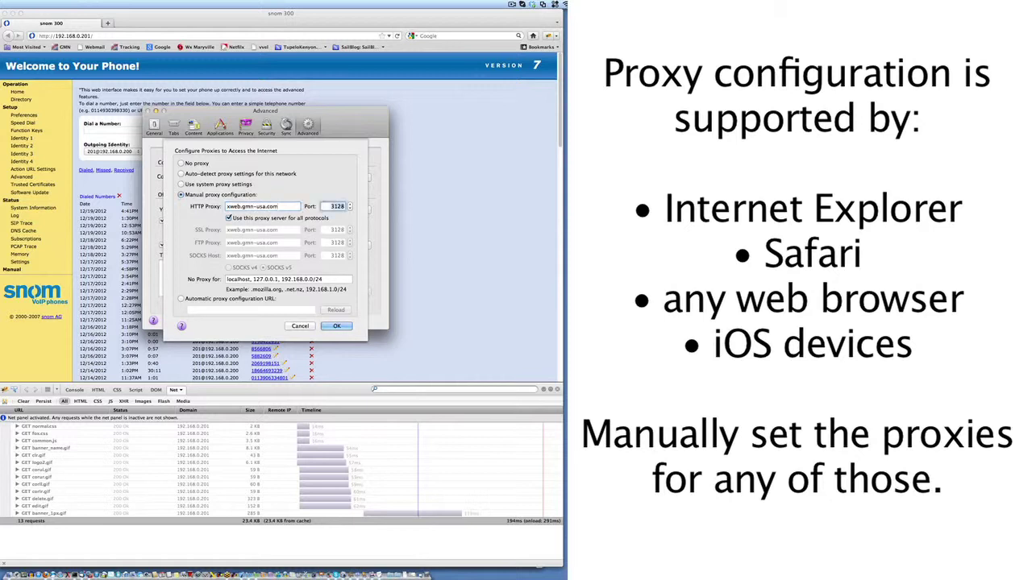
text(3119)
- Save the proxy settings and close the Preferences window
click(338, 326)
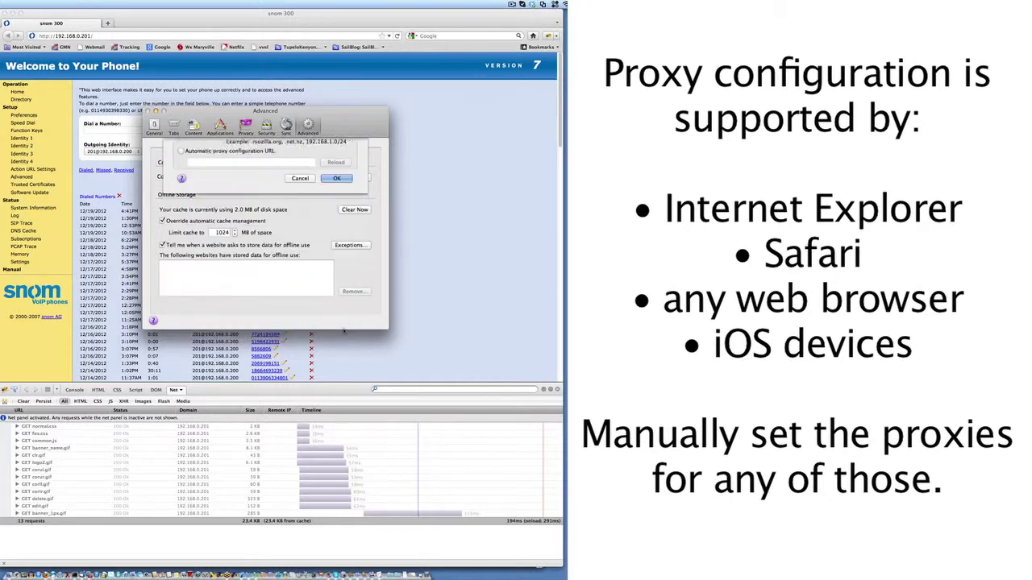
click(150, 114)
click(128, 36)
text(www.cnn.com)
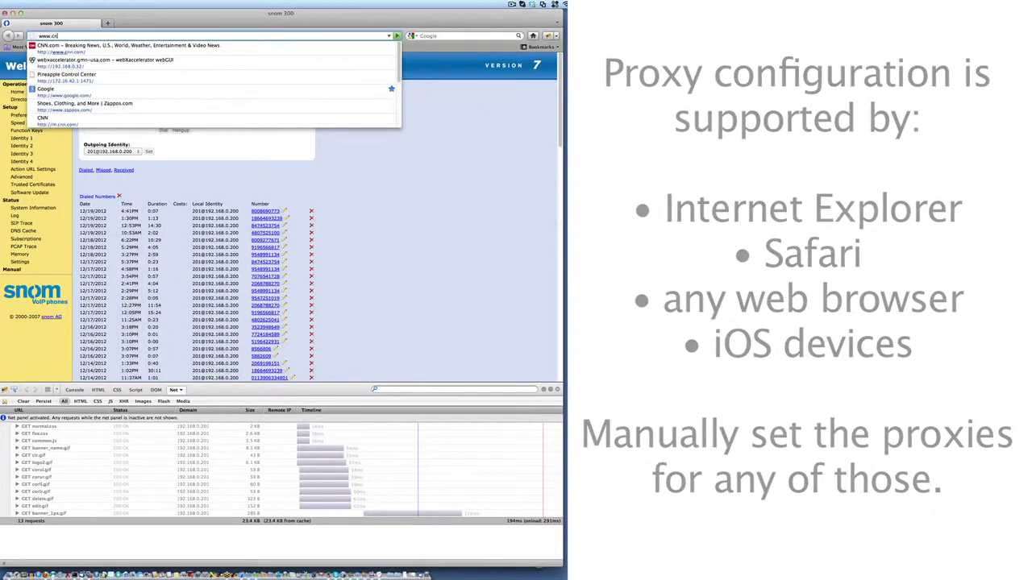
key(Return)
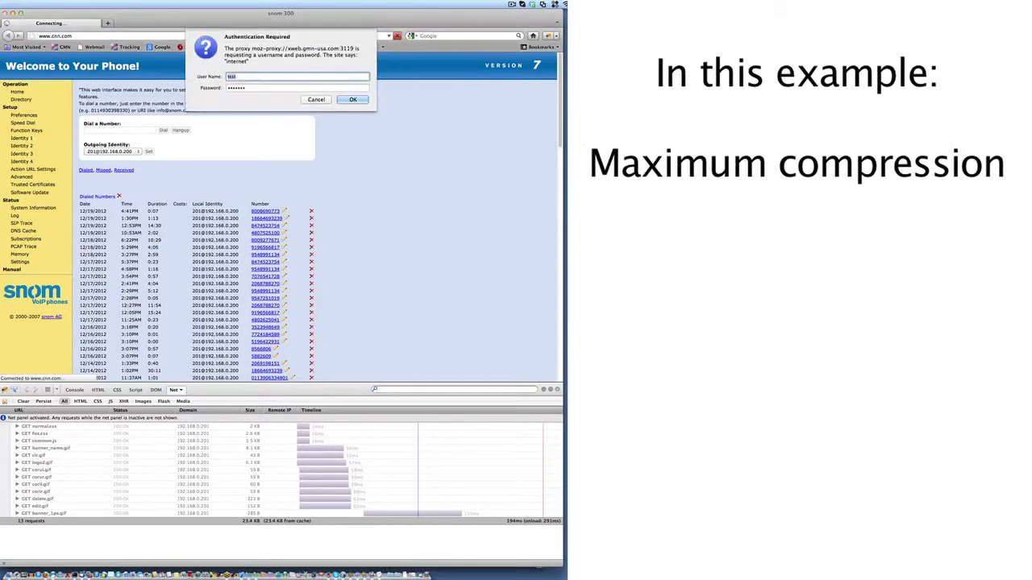
click(354, 99)
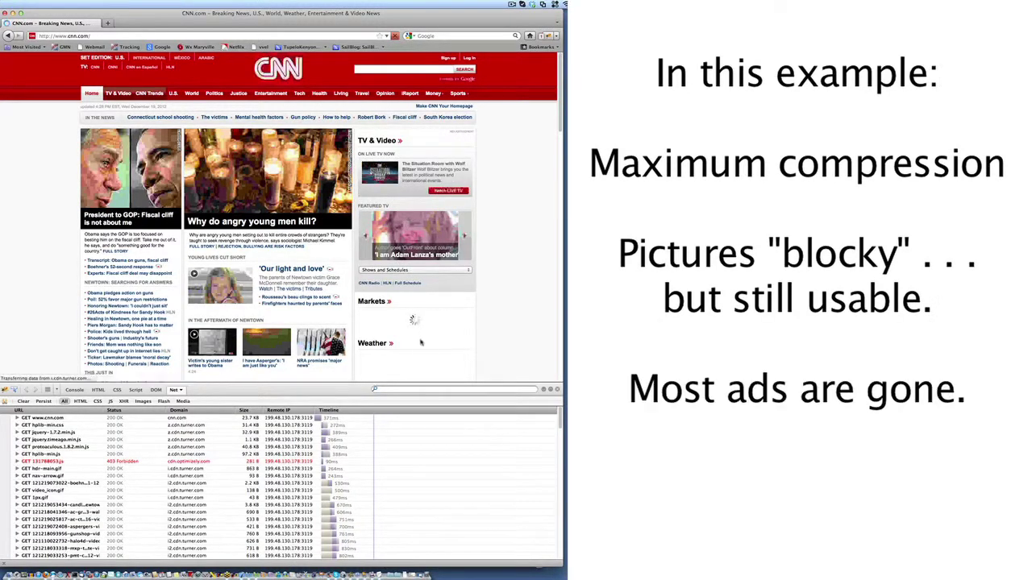
scroll(421, 343, down, 2)
scroll(421, 343, down, 7)
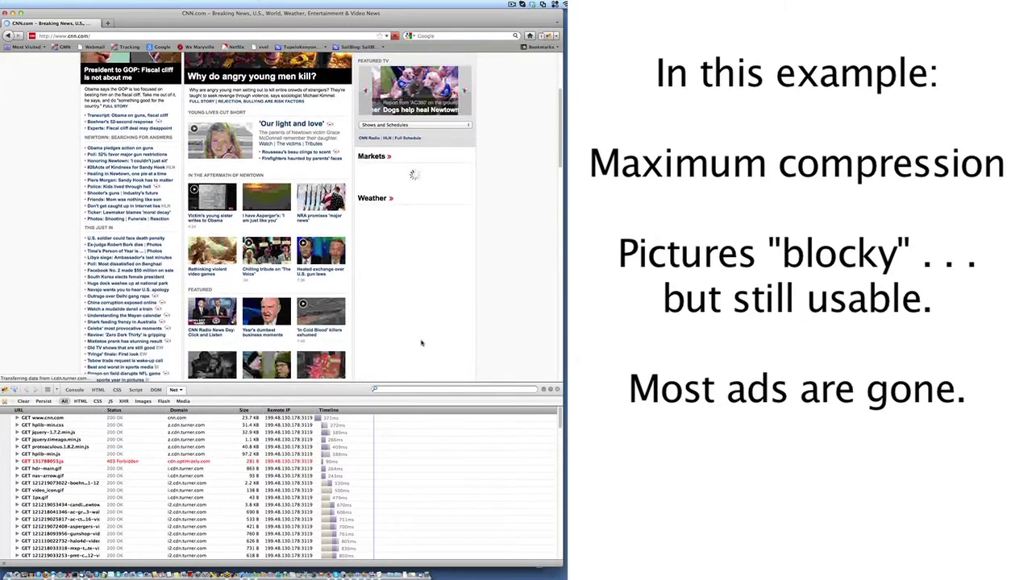
scroll(421, 343, up, 9)
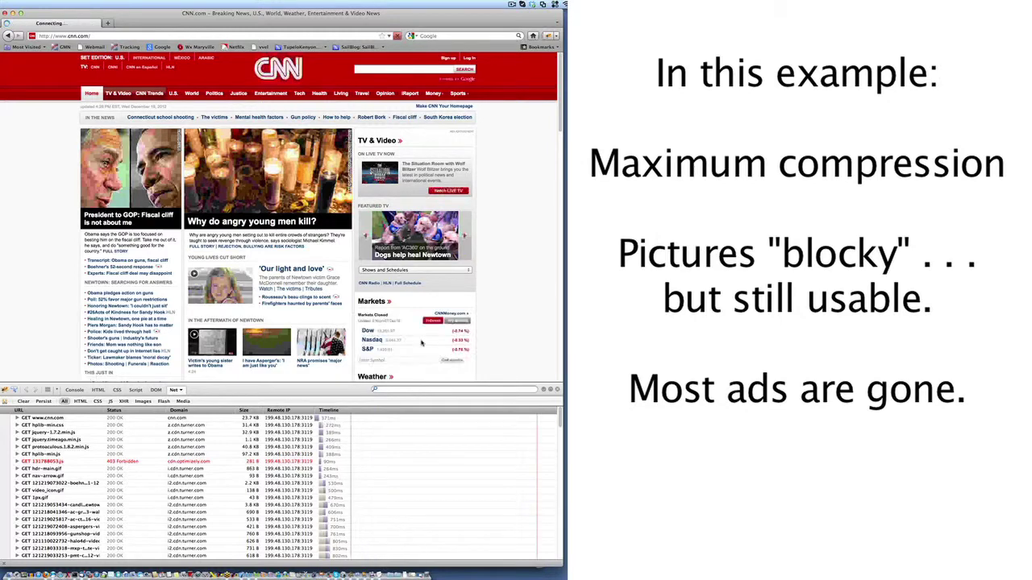
scroll(478, 272, down, 3)
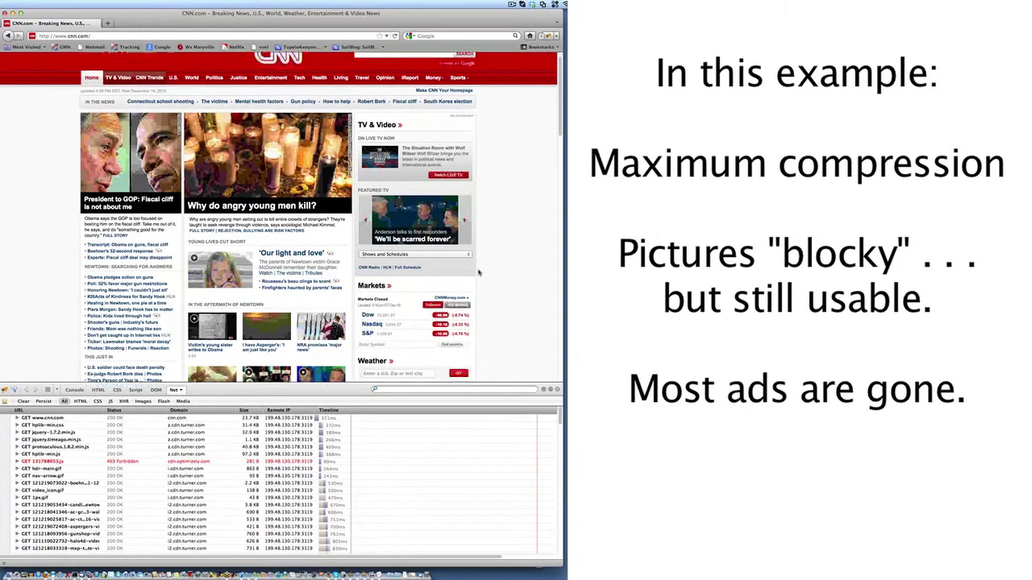
scroll(478, 272, down, 10)
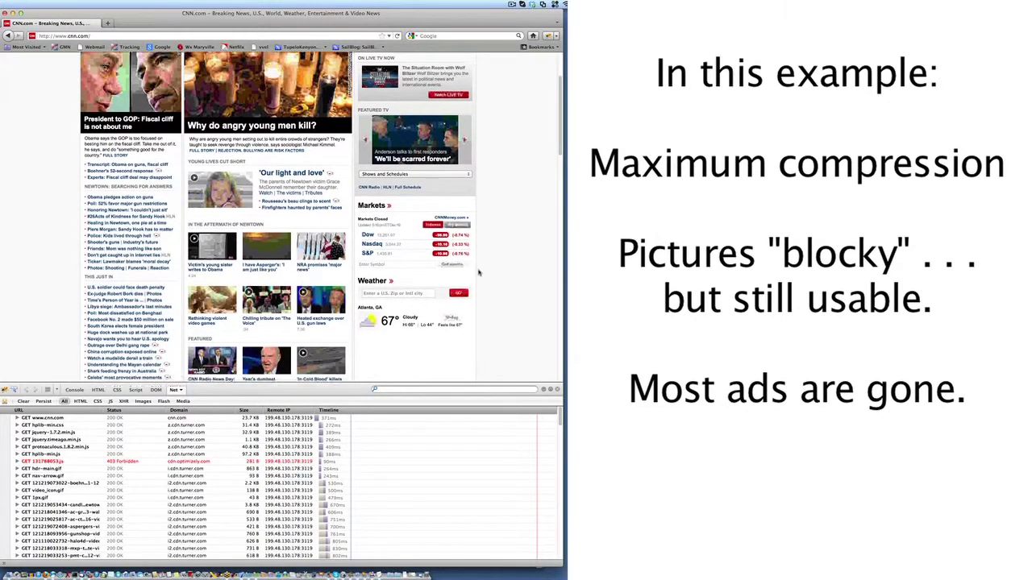
scroll(478, 273, down, 12)
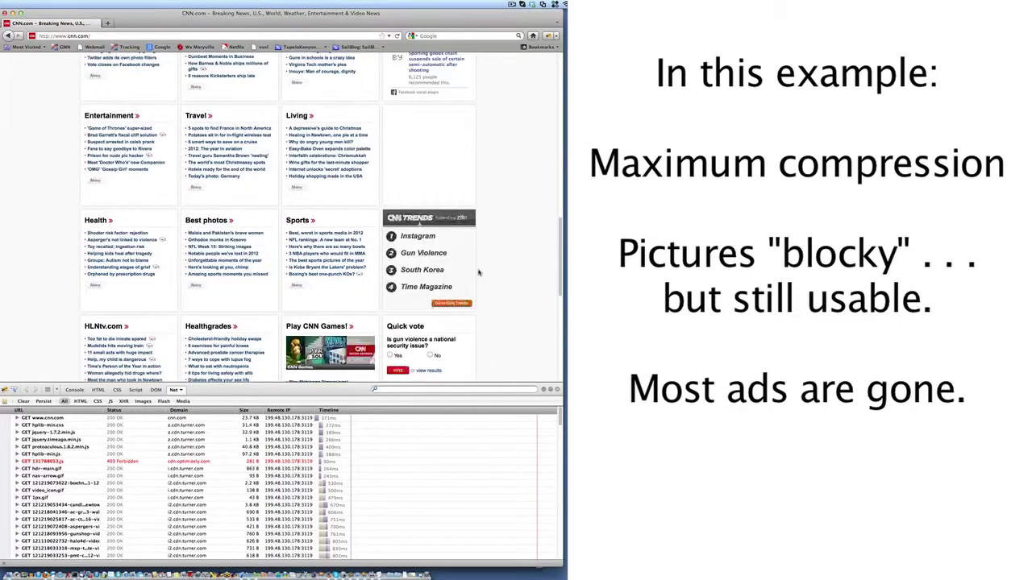
scroll(478, 272, up, 20)
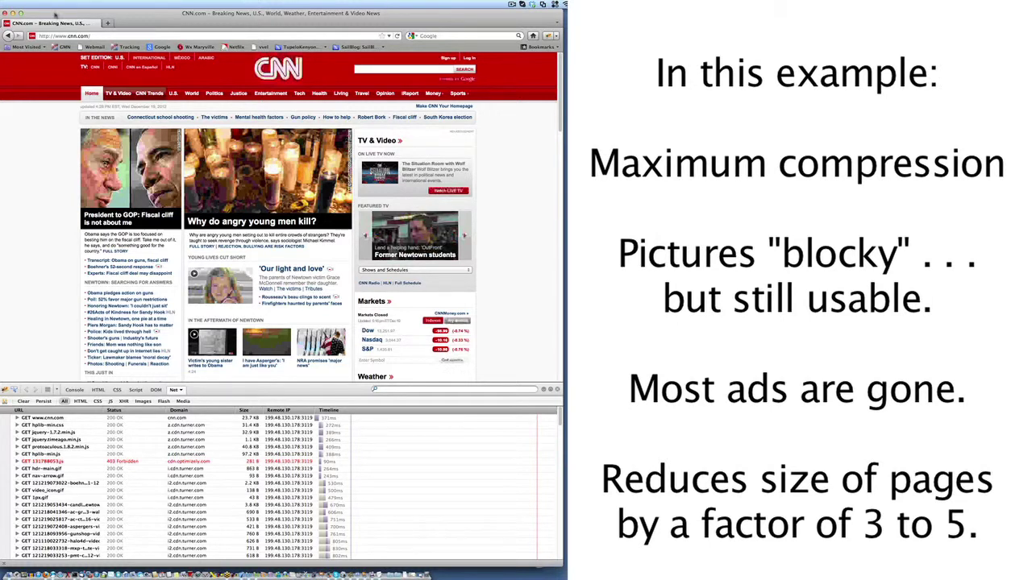
mouse_move(371, 411)
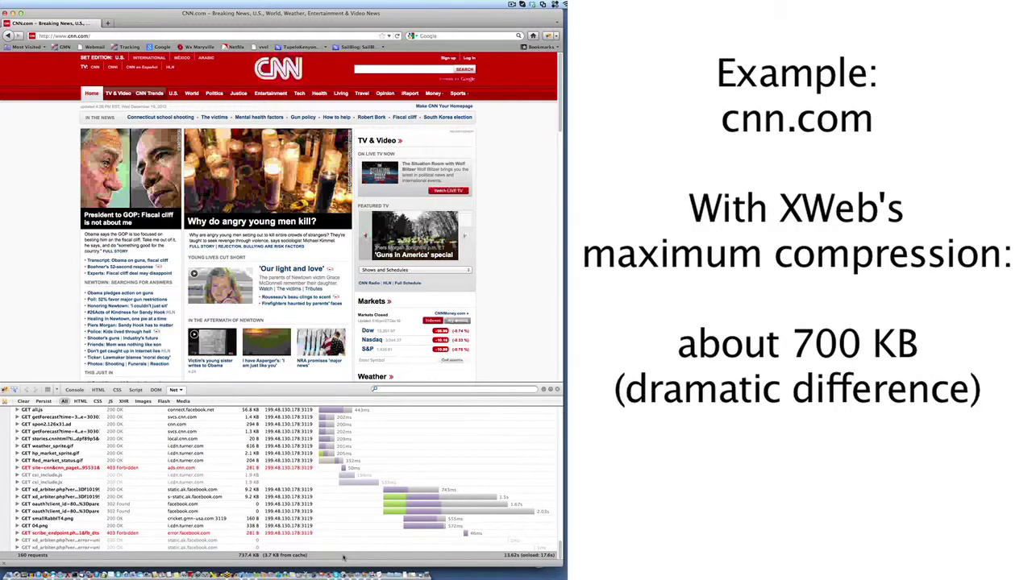
mouse_move(324, 505)
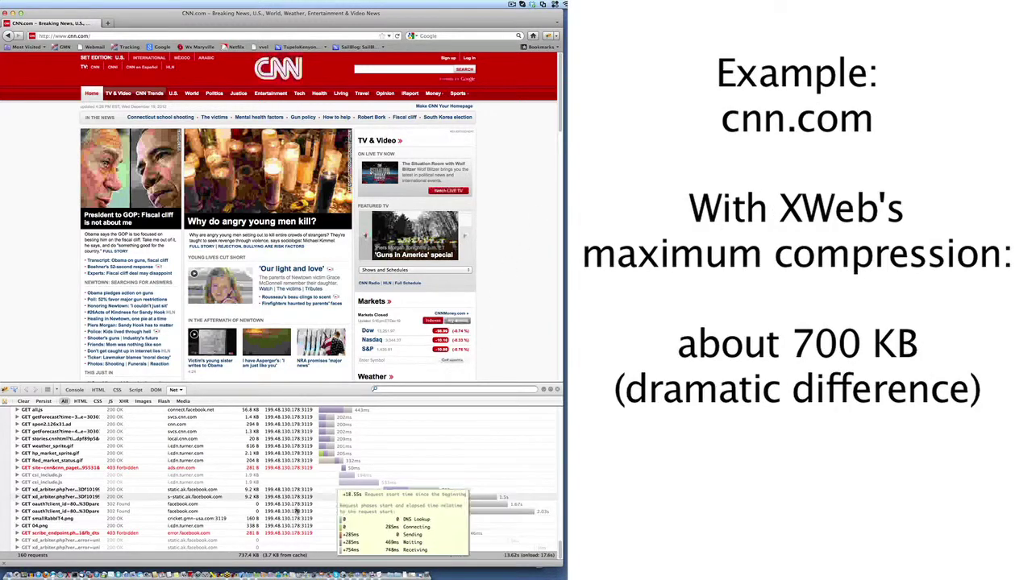